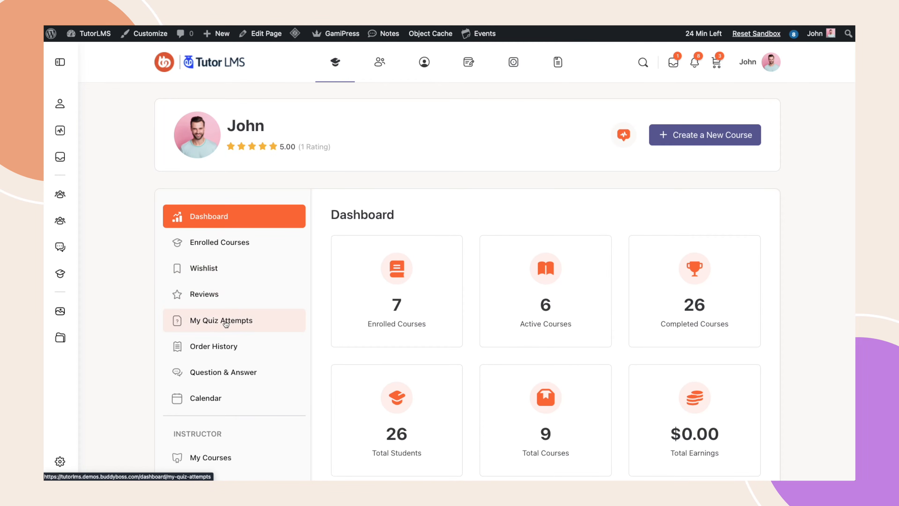
Step: Review the Tutor LMS student dashboard, including its course statistics, instructor sections and in-progress courses
{"action": "scroll", "coordinate": [236, 333], "scroll_direction": "down", "scroll_amount": 6}
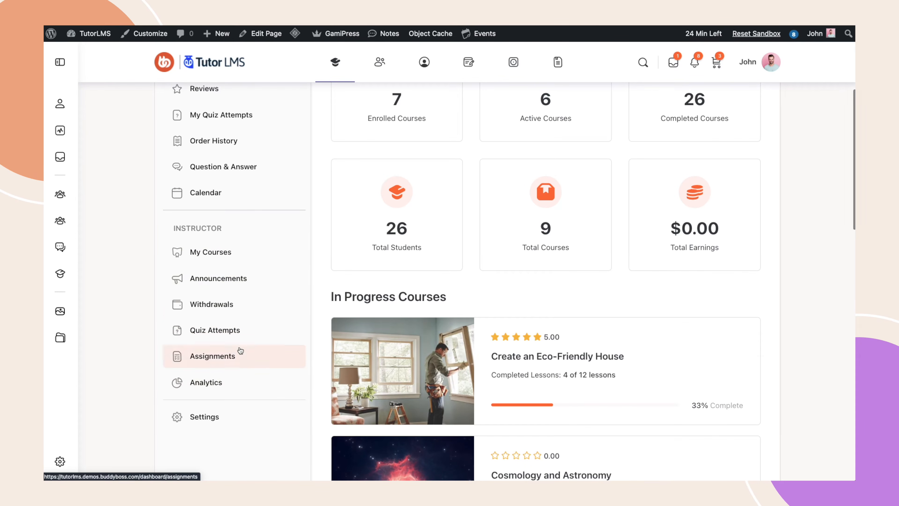
{"action": "scroll", "coordinate": [258, 272], "scroll_direction": "up", "scroll_amount": 1}
{"action": "scroll", "coordinate": [258, 272], "scroll_direction": "up", "scroll_amount": 6}
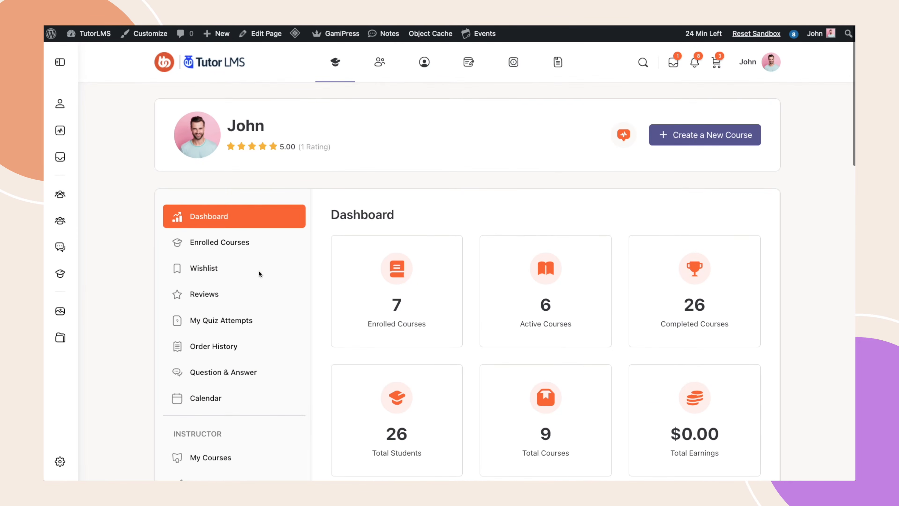
{"action": "left_click", "coordinate": [623, 137]}
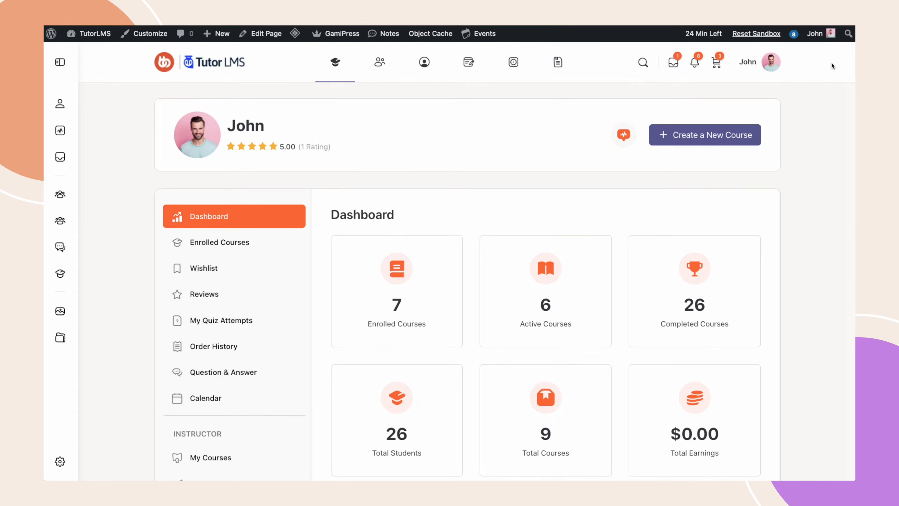
{"action": "left_click", "coordinate": [838, 60]}
Step: Open the All Courses page and look over the course cards, filters and sorting options
{"action": "mouse_move", "coordinate": [332, 69]}
{"action": "left_click", "coordinate": [338, 123]}
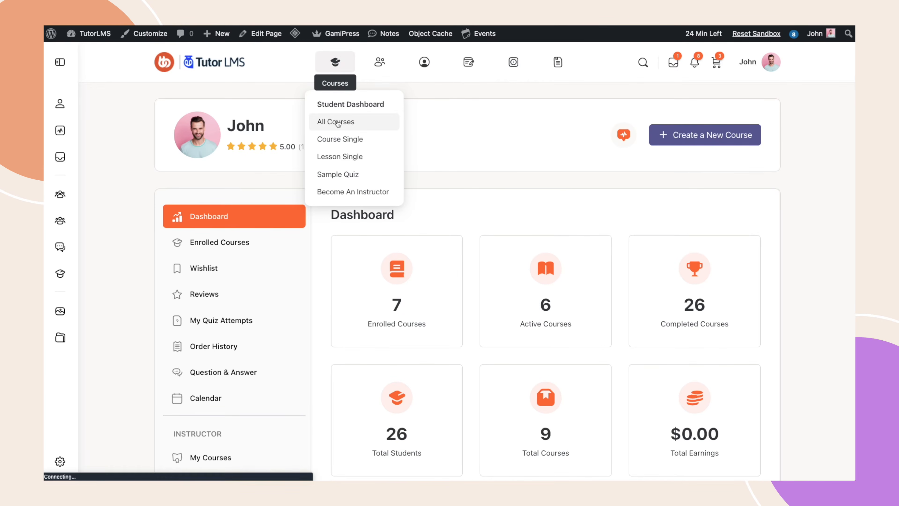
{"action": "scroll", "coordinate": [356, 123], "scroll_direction": "down", "scroll_amount": 10}
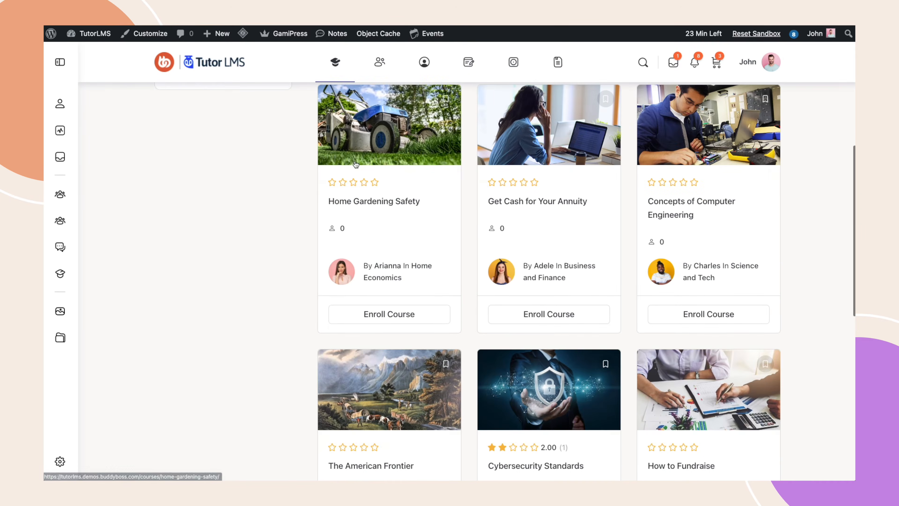
{"action": "scroll", "coordinate": [358, 176], "scroll_direction": "up", "scroll_amount": 15}
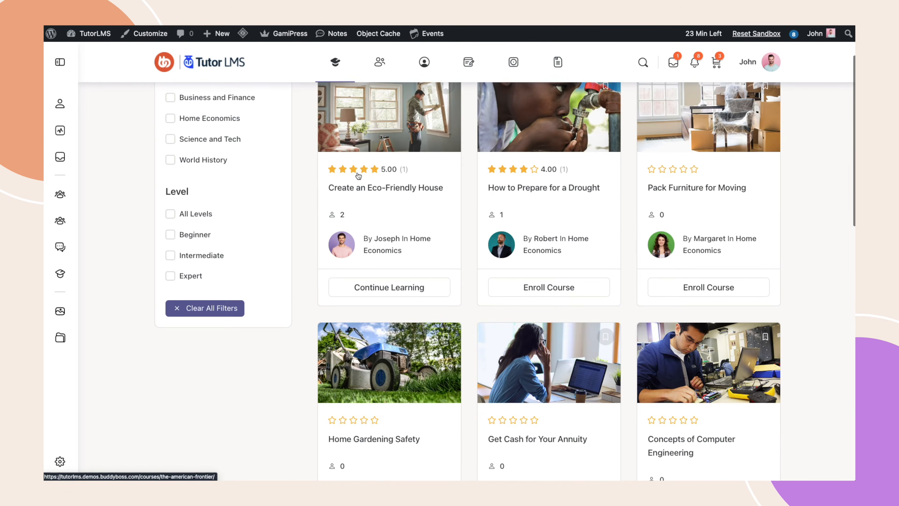
{"action": "left_click", "coordinate": [695, 113]}
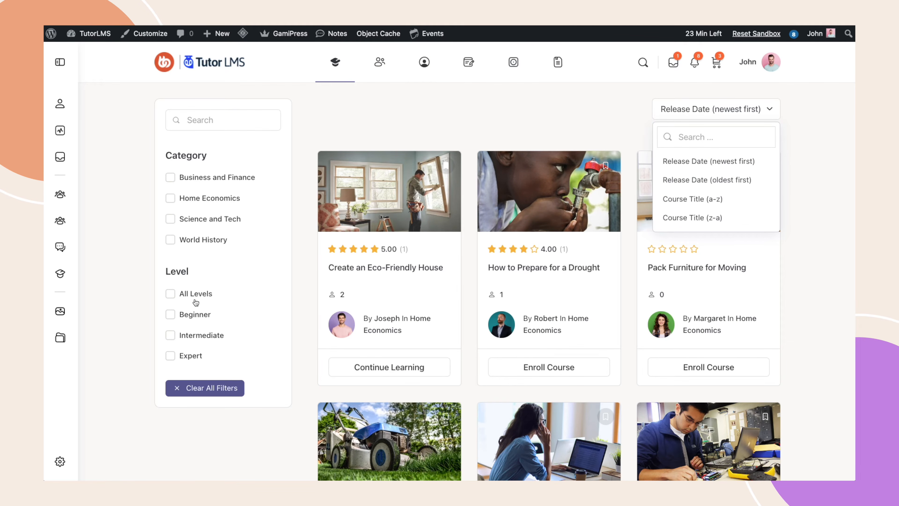
Step: Open the sample single course page and review its description, learning outcomes and course content
{"action": "mouse_move", "coordinate": [336, 89]}
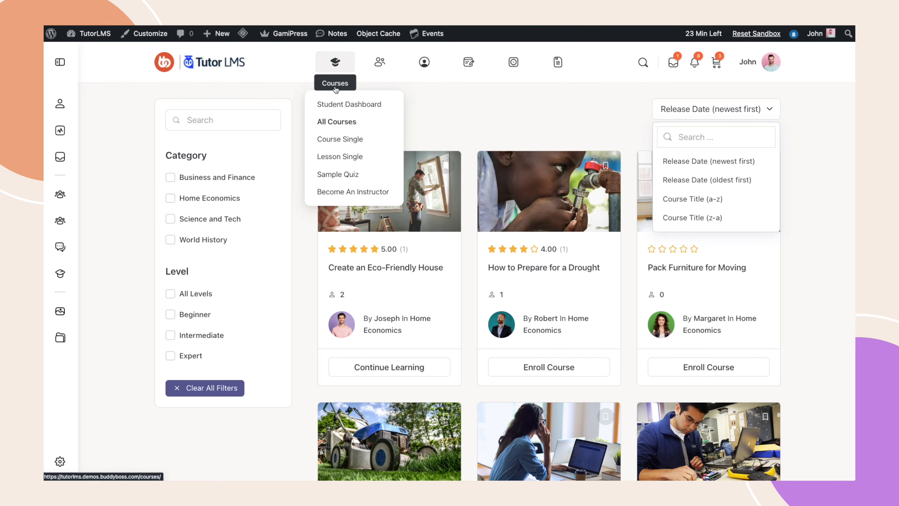
{"action": "left_click", "coordinate": [340, 139]}
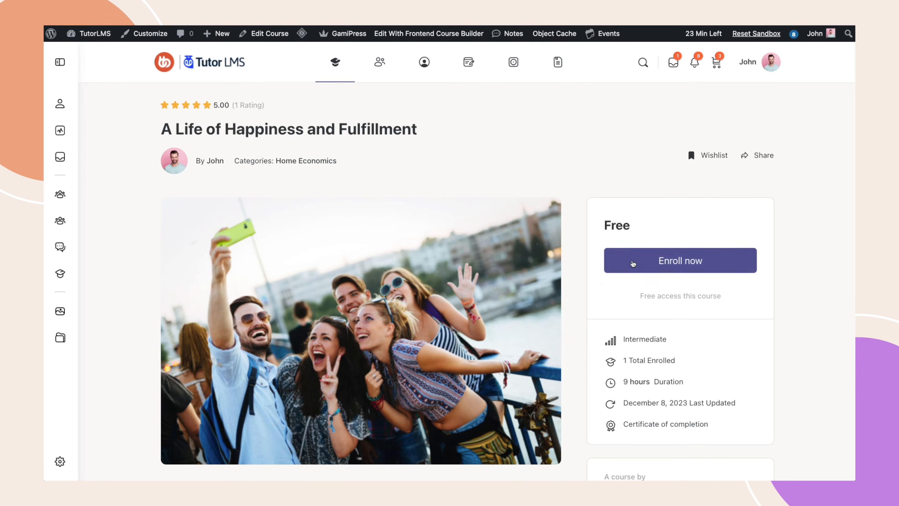
{"action": "scroll", "coordinate": [633, 264], "scroll_direction": "down", "scroll_amount": 10}
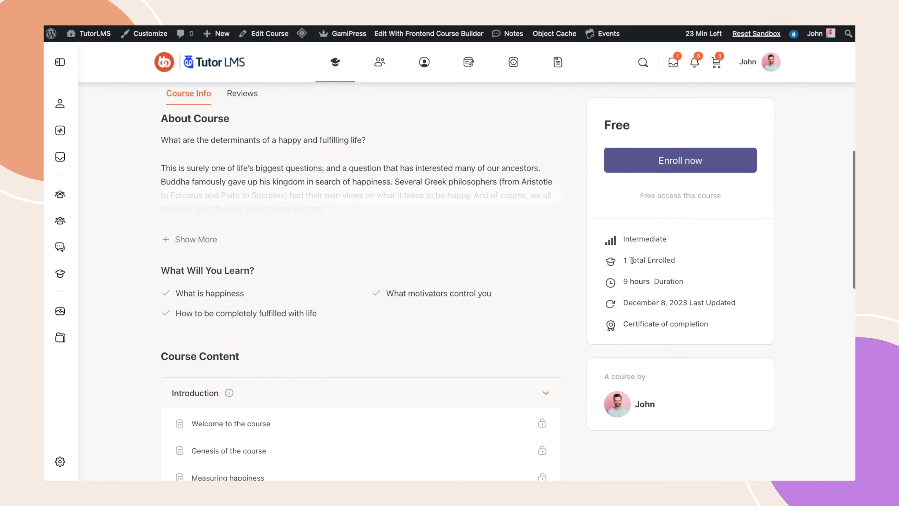
{"action": "scroll", "coordinate": [632, 260], "scroll_direction": "down", "scroll_amount": 3}
{"action": "scroll", "coordinate": [633, 262], "scroll_direction": "up", "scroll_amount": 15}
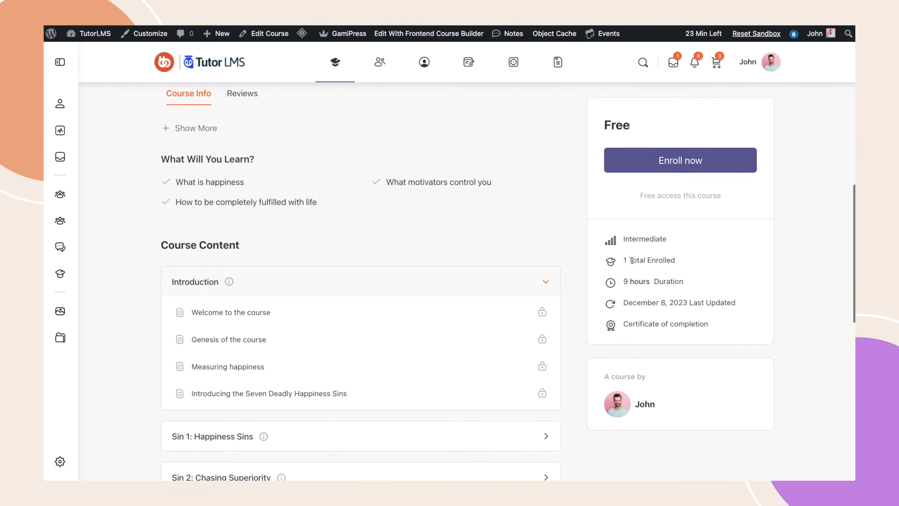
Step: View the sample single lesson page and the sample quiz page
{"action": "mouse_move", "coordinate": [335, 63]}
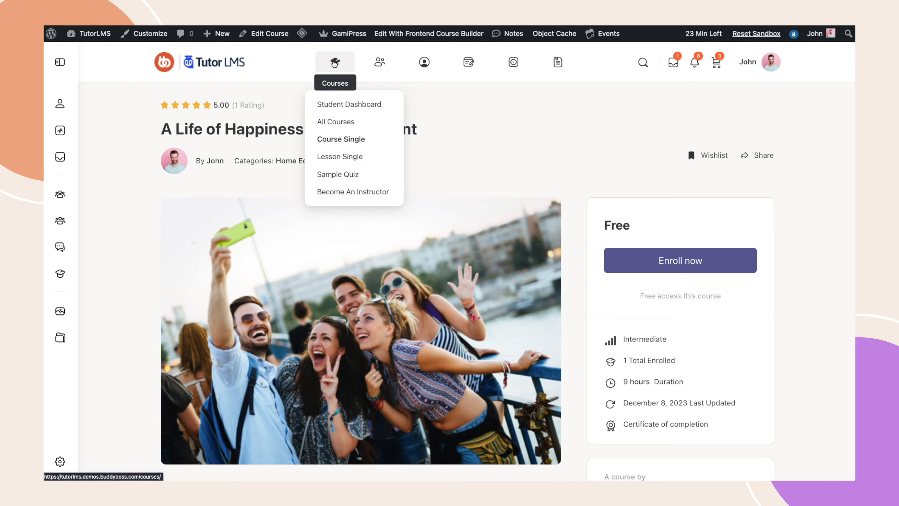
{"action": "left_click", "coordinate": [347, 158]}
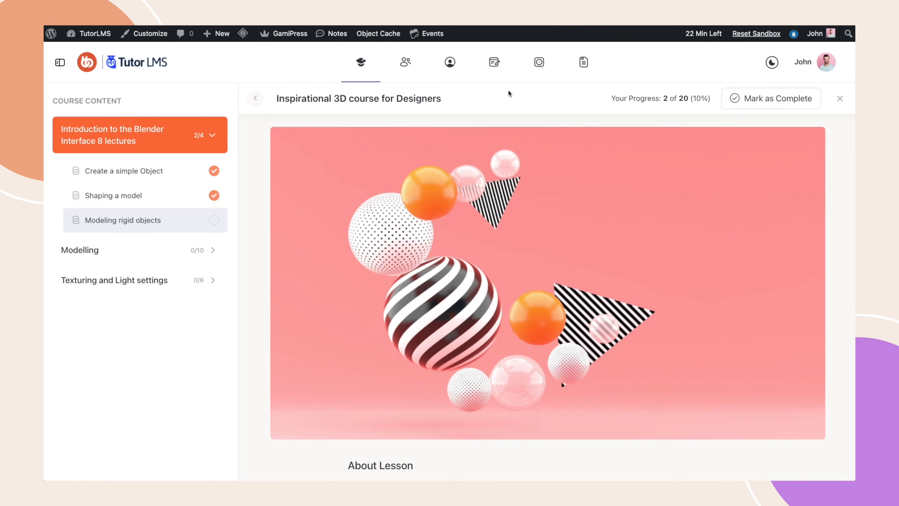
{"action": "mouse_move", "coordinate": [340, 73]}
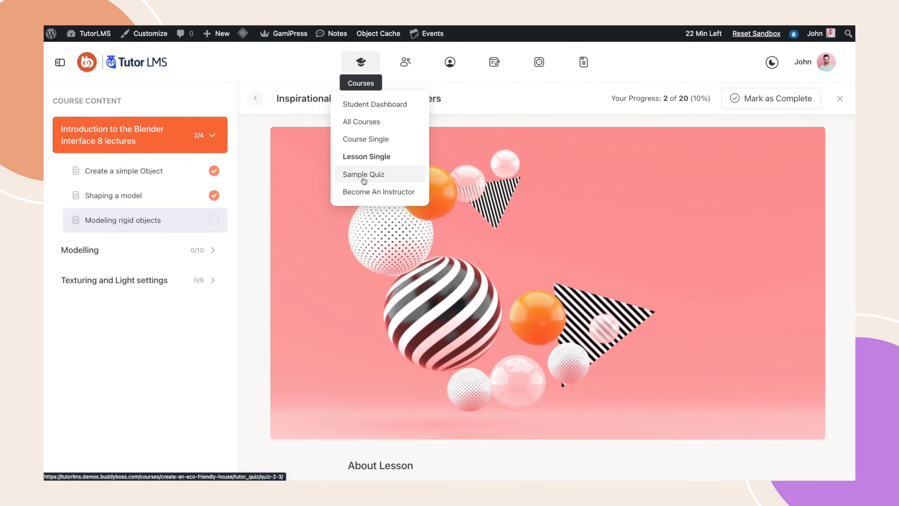
{"action": "left_click", "coordinate": [364, 180]}
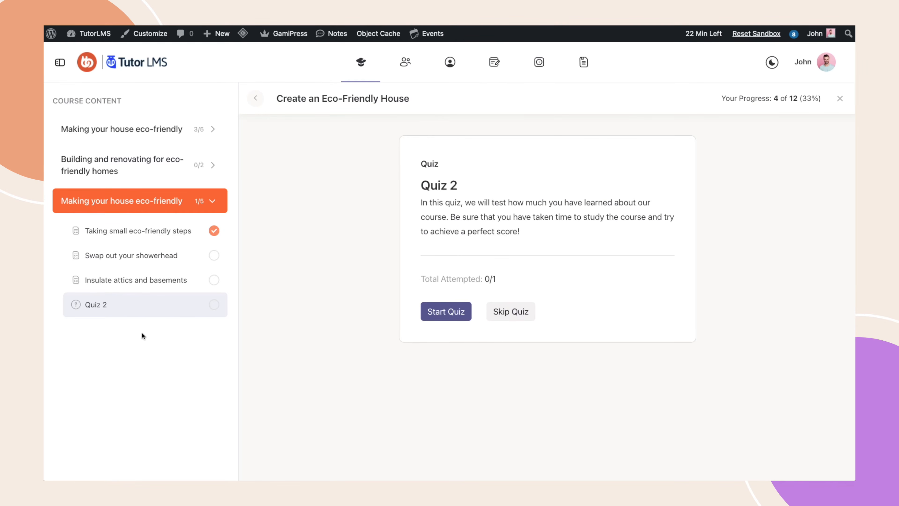
Step: Open the sample group with courses and look at its Courses section
{"action": "left_click", "coordinate": [418, 60]}
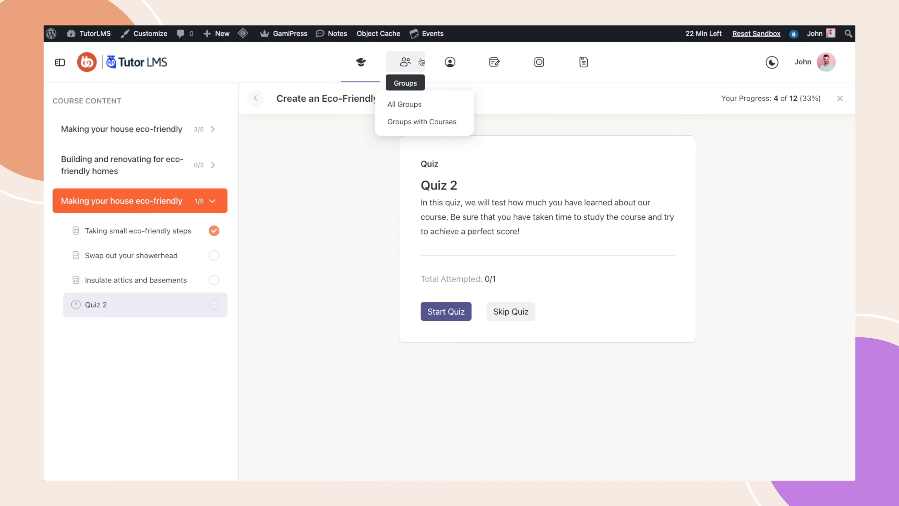
{"action": "left_click", "coordinate": [423, 123]}
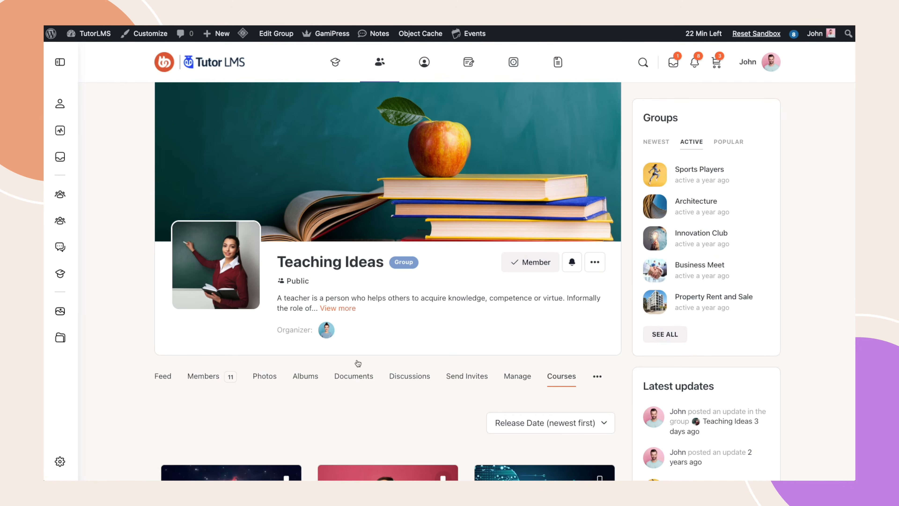
{"action": "scroll", "coordinate": [456, 328], "scroll_direction": "down", "scroll_amount": 4}
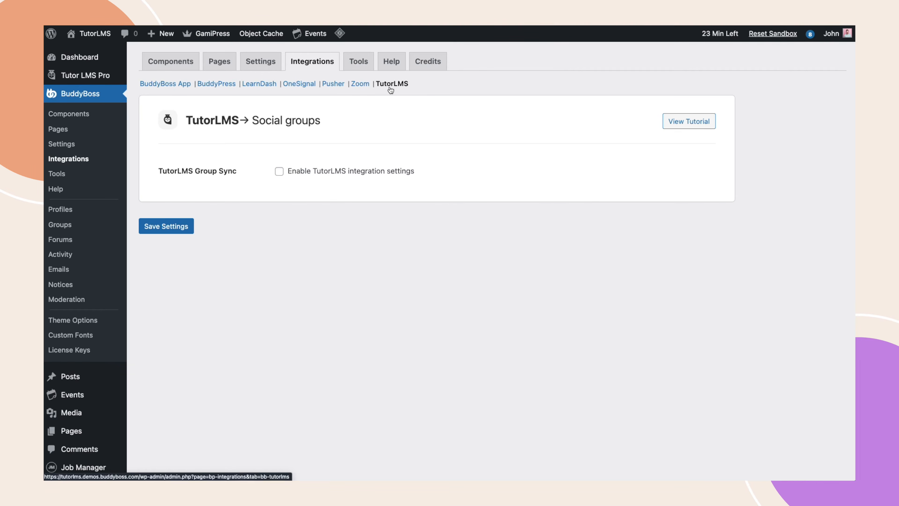
Step: Enable TutorLMS Group Sync in the BuddyBoss TutorLMS integration and save the settings
{"action": "left_click", "coordinate": [279, 172]}
{"action": "left_click", "coordinate": [186, 227]}
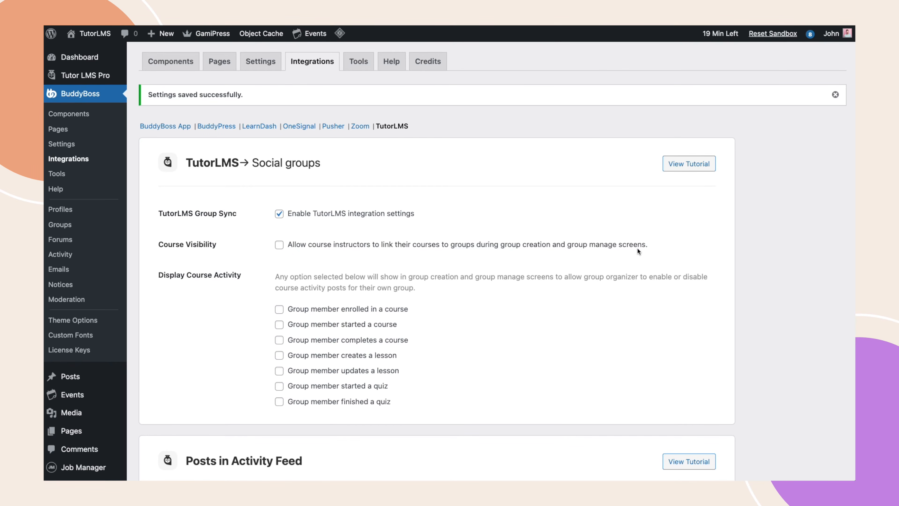
Step: Allow instructors to link their courses to groups and enable all seven Display Course Activity options, from course enrolment to finished quizzes
{"action": "left_click", "coordinate": [278, 247]}
{"action": "left_click", "coordinate": [279, 308]}
{"action": "left_click", "coordinate": [279, 324]}
{"action": "left_click", "coordinate": [279, 340]}
{"action": "left_click", "coordinate": [279, 355]}
{"action": "left_click", "coordinate": [279, 370]}
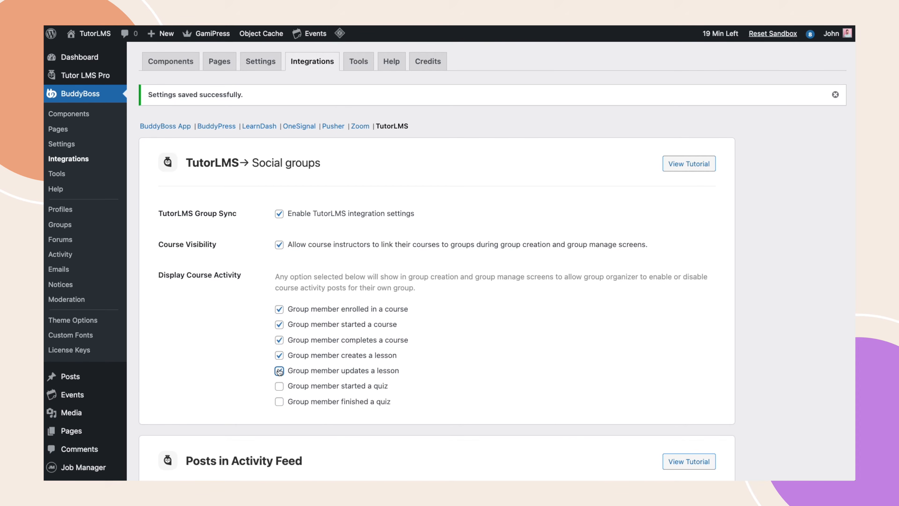
{"action": "left_click", "coordinate": [278, 385]}
{"action": "left_click", "coordinate": [279, 402]}
Step: Show Courses, Lessons, Quizzes and Assignments as activity feed posts, enable Lessons comments, and save the settings
{"action": "scroll", "coordinate": [280, 405], "scroll_direction": "down", "scroll_amount": 6}
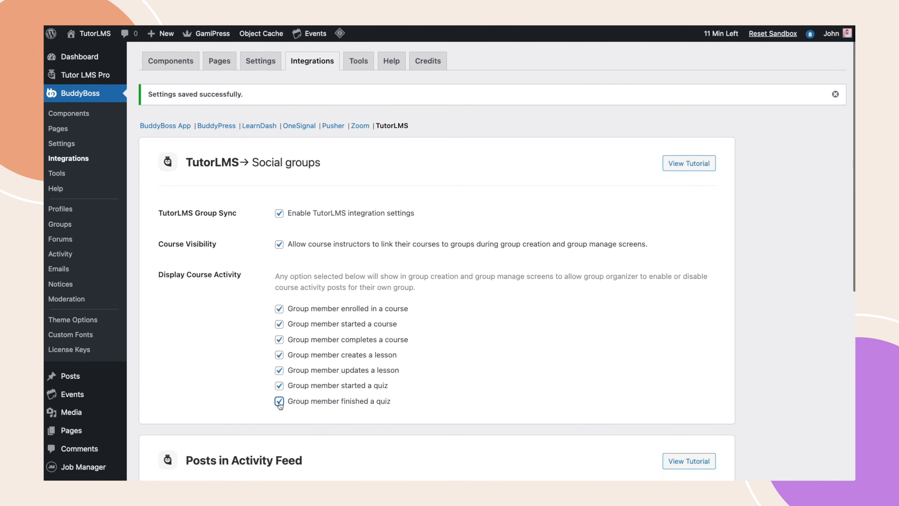
{"action": "scroll", "coordinate": [279, 404], "scroll_direction": "down", "scroll_amount": 2}
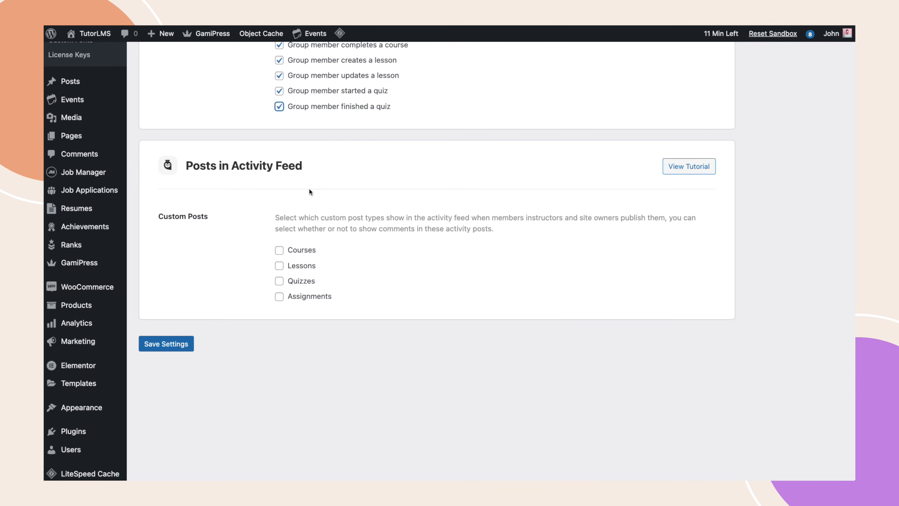
{"action": "left_click", "coordinate": [279, 251]}
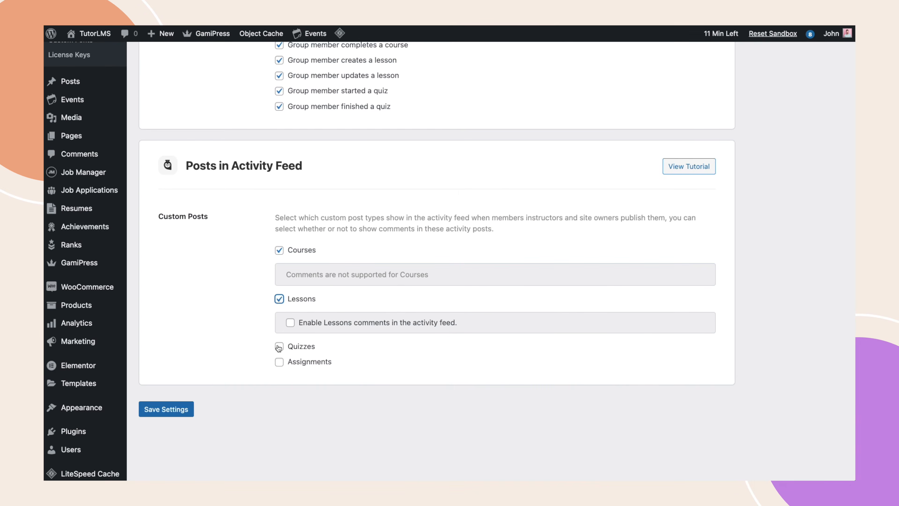
{"action": "left_click", "coordinate": [279, 347]}
{"action": "left_click", "coordinate": [279, 395]}
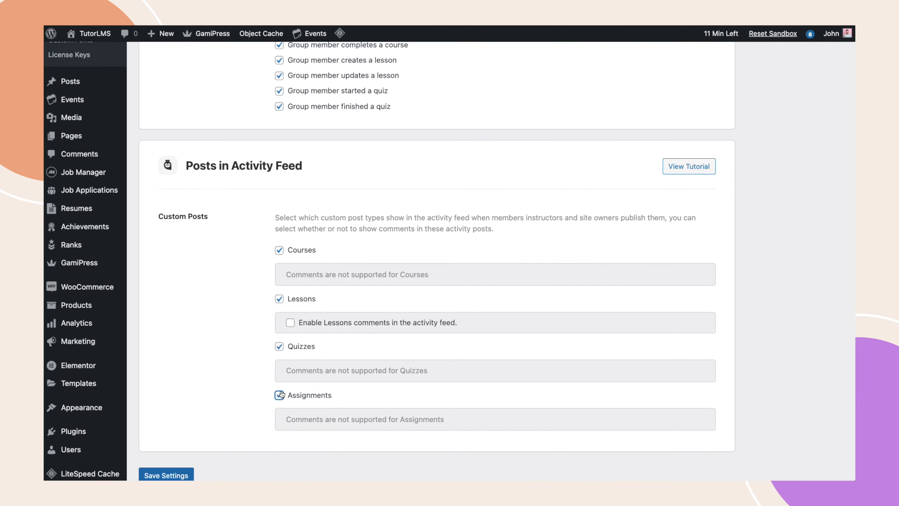
{"action": "left_click", "coordinate": [291, 324]}
{"action": "scroll", "coordinate": [213, 364], "scroll_direction": "down", "scroll_amount": 3}
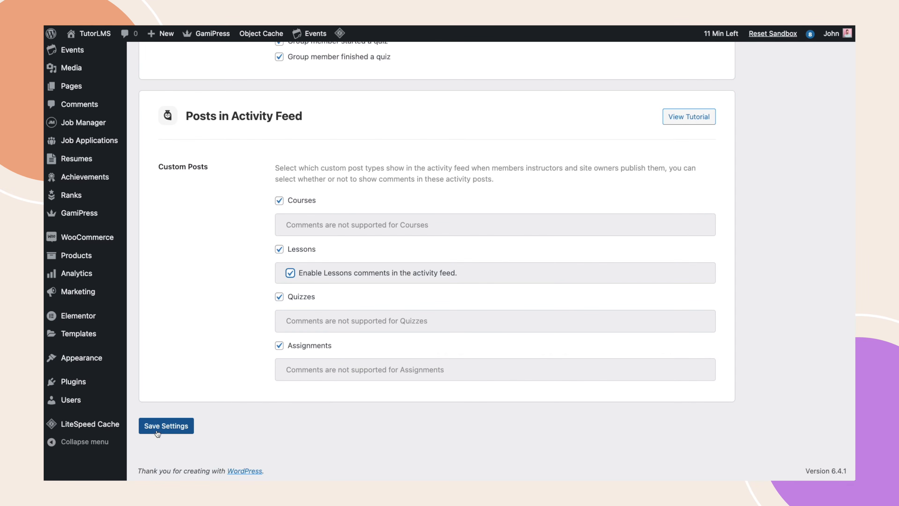
{"action": "left_click", "coordinate": [158, 428]}
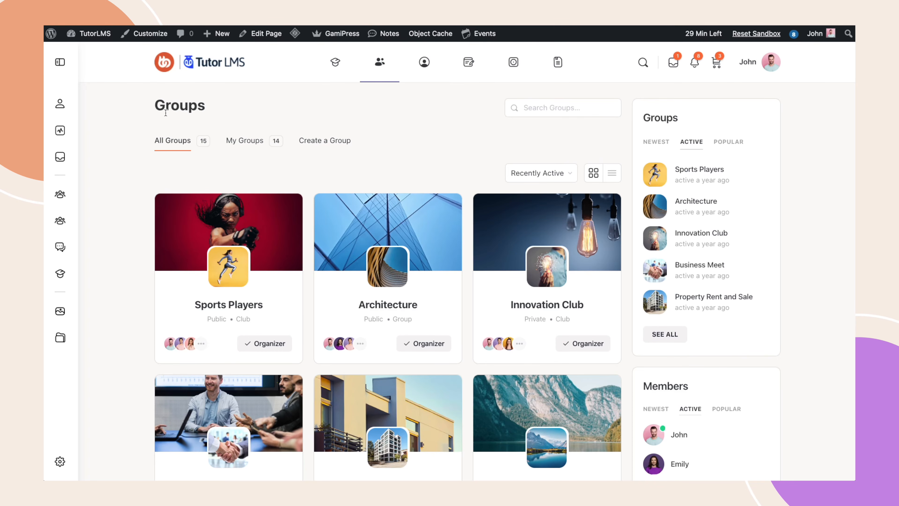
Step: Create a new social group named "TutorLMS Group" with the description "For TutorLMS Courses"
{"action": "left_click", "coordinate": [330, 146]}
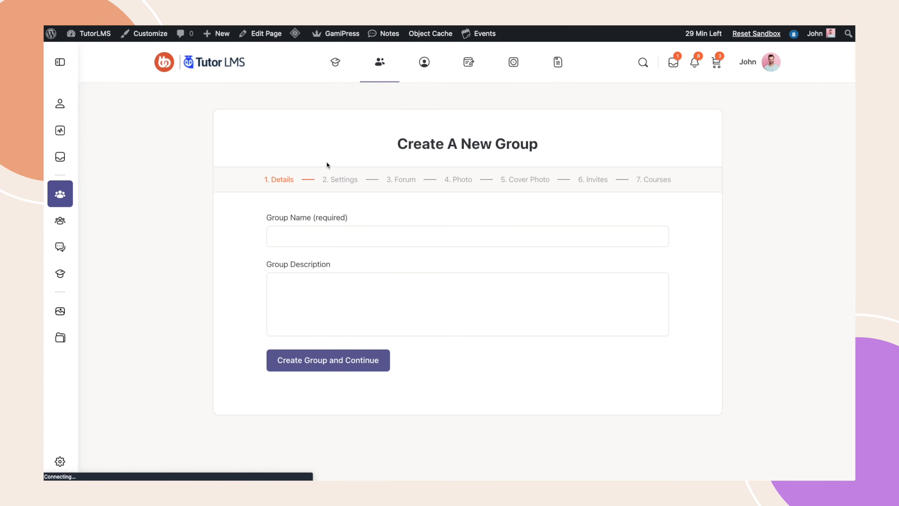
{"action": "left_click", "coordinate": [320, 231]}
{"action": "type", "text": "Tut"}
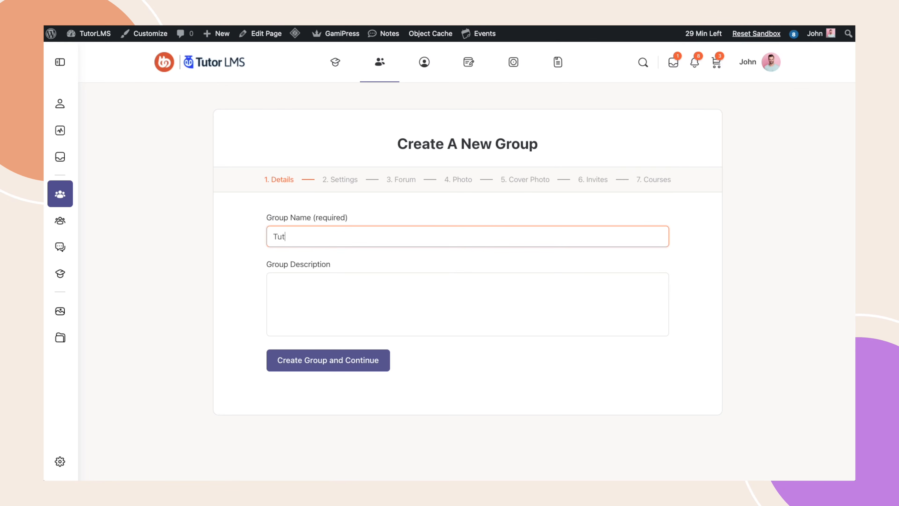
{"action": "type", "text": "orLMS Group"}
{"action": "left_click", "coordinate": [305, 285]}
{"action": "type", "text": "For Tut"}
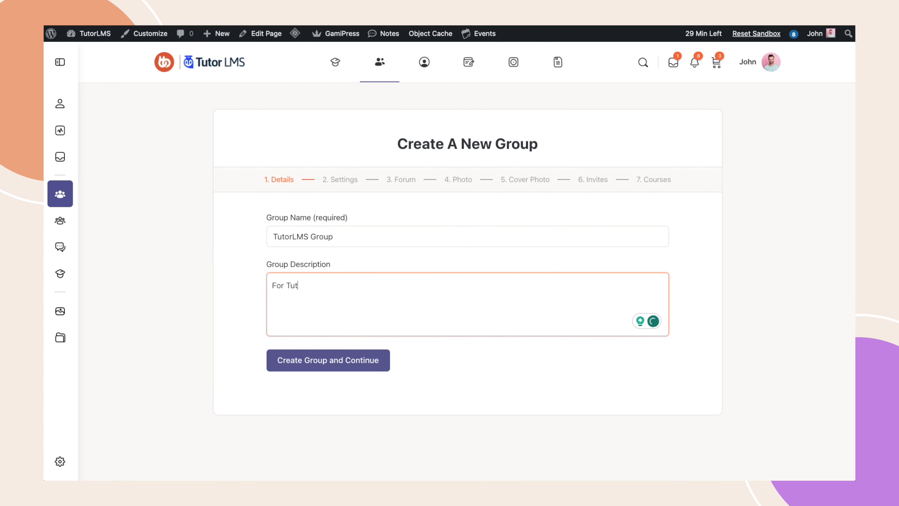
{"action": "type", "text": "orLMS Courses"}
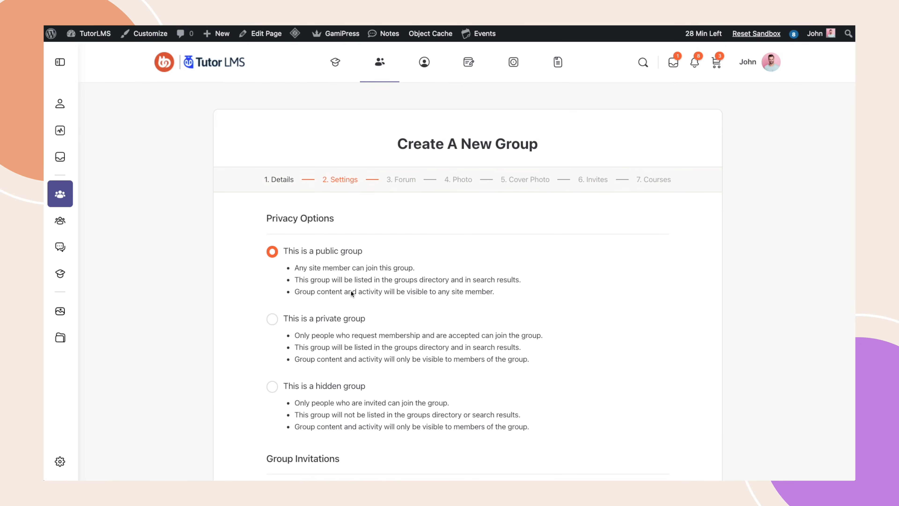
Step: Accept the default group settings, enable a discussion forum for the group, and continue the group setup
{"action": "scroll", "coordinate": [354, 284], "scroll_direction": "down", "scroll_amount": 20}
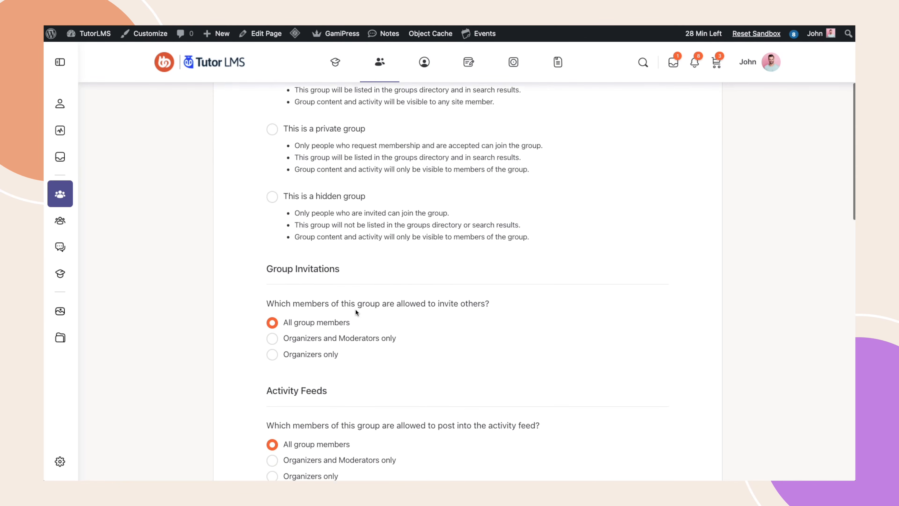
{"action": "scroll", "coordinate": [355, 310], "scroll_direction": "down", "scroll_amount": 4}
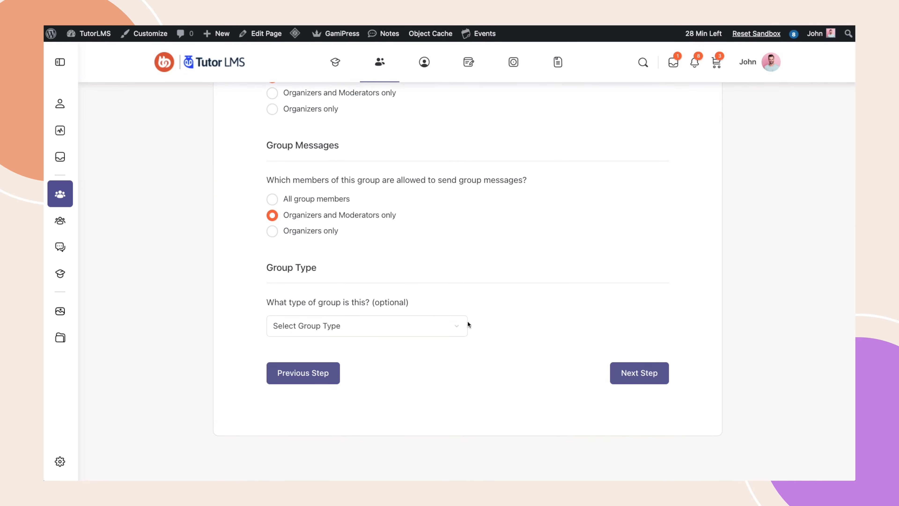
{"action": "left_click", "coordinate": [631, 375]}
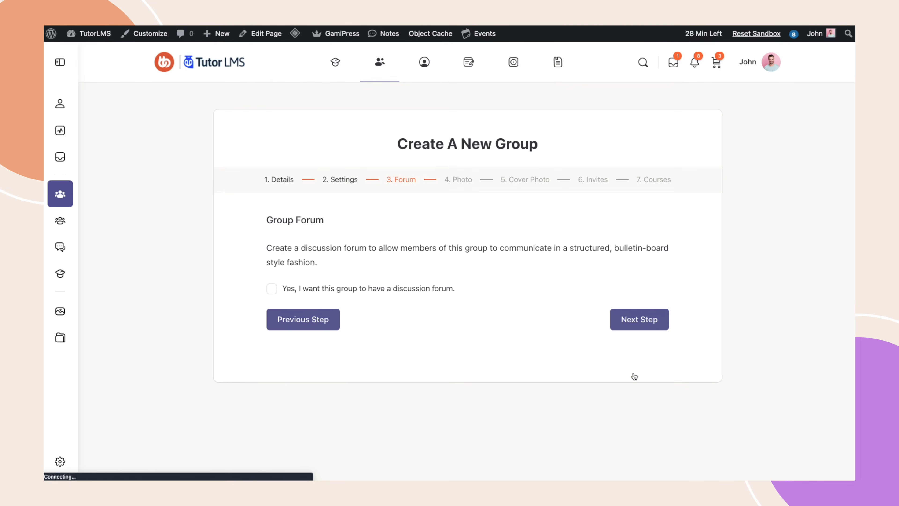
{"action": "left_click", "coordinate": [271, 289]}
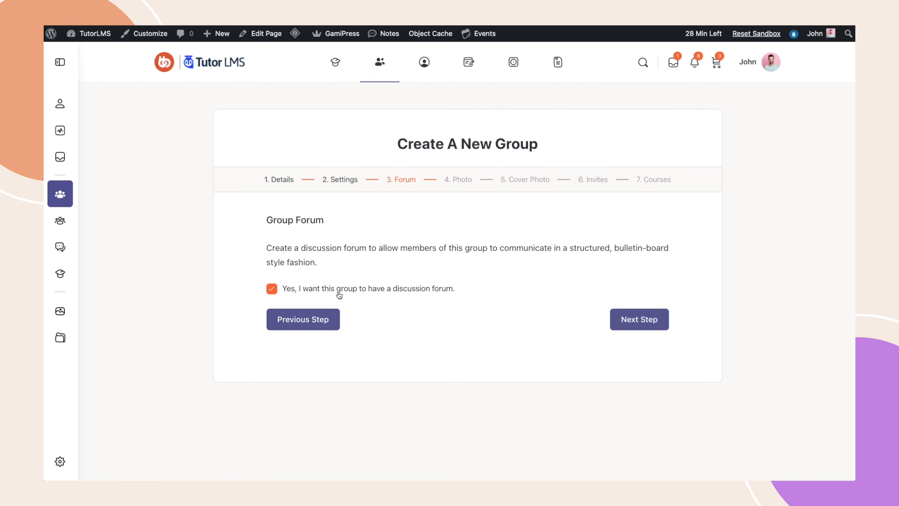
{"action": "left_click", "coordinate": [633, 326]}
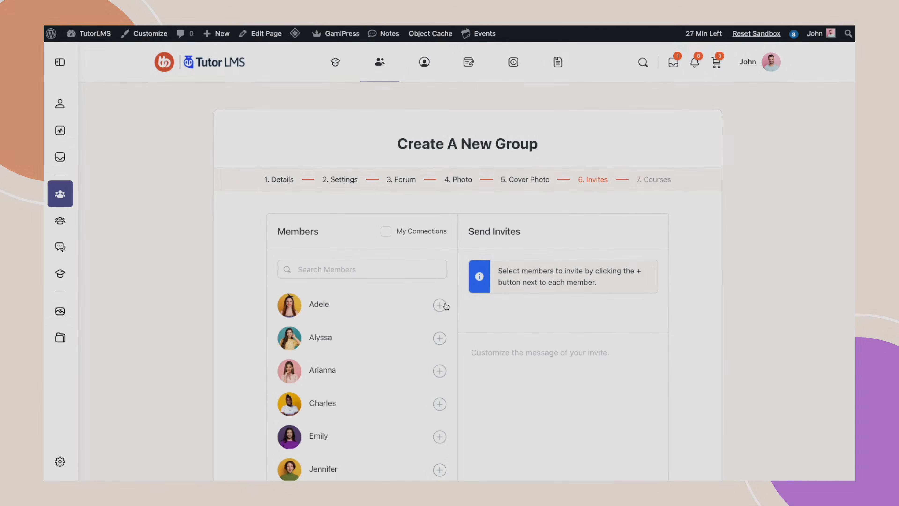
Step: Invite the first five listed members to the group, send the invitations without a custom message, and continue to the course setup
{"action": "left_click", "coordinate": [439, 305]}
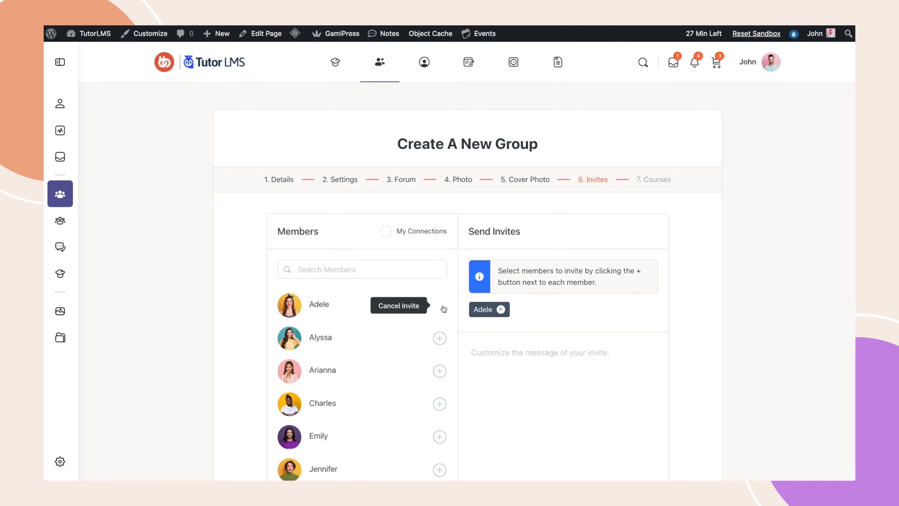
{"action": "left_click", "coordinate": [440, 339]}
{"action": "left_click", "coordinate": [439, 372]}
{"action": "left_click", "coordinate": [439, 404]}
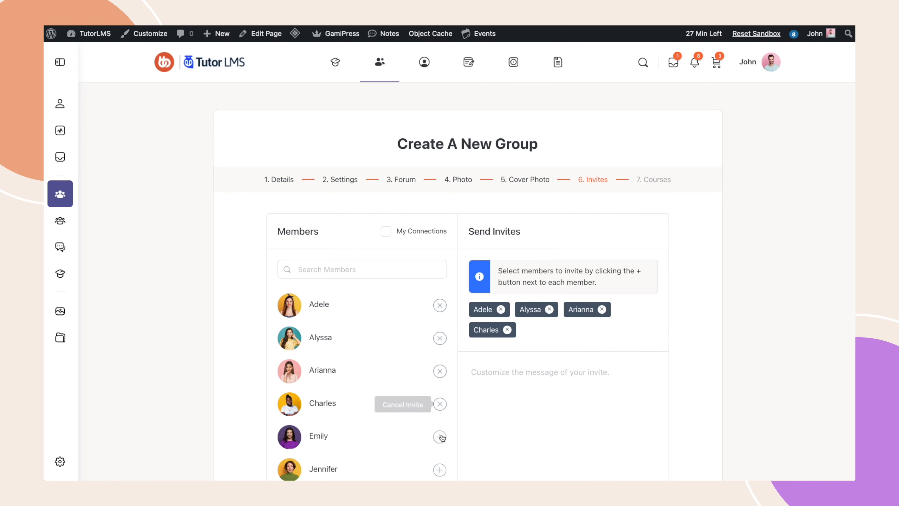
{"action": "left_click", "coordinate": [440, 436]}
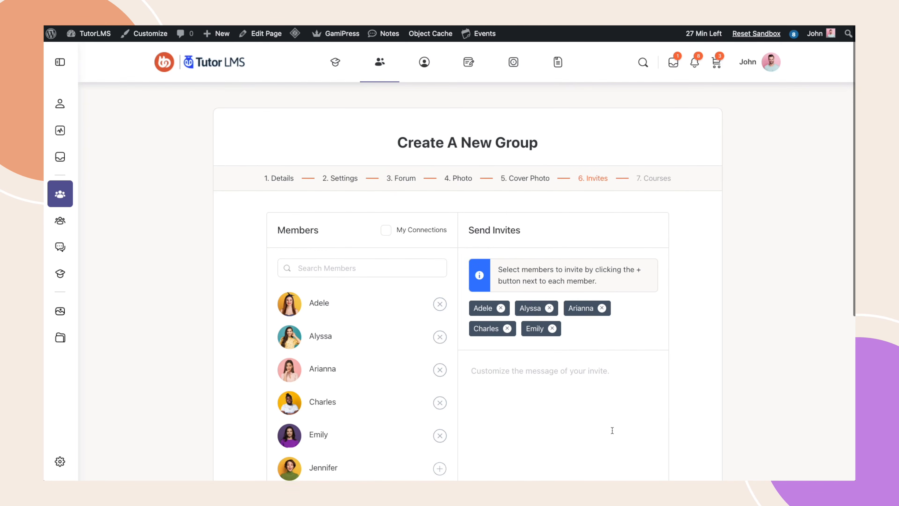
{"action": "scroll", "coordinate": [622, 432], "scroll_direction": "down", "scroll_amount": 7}
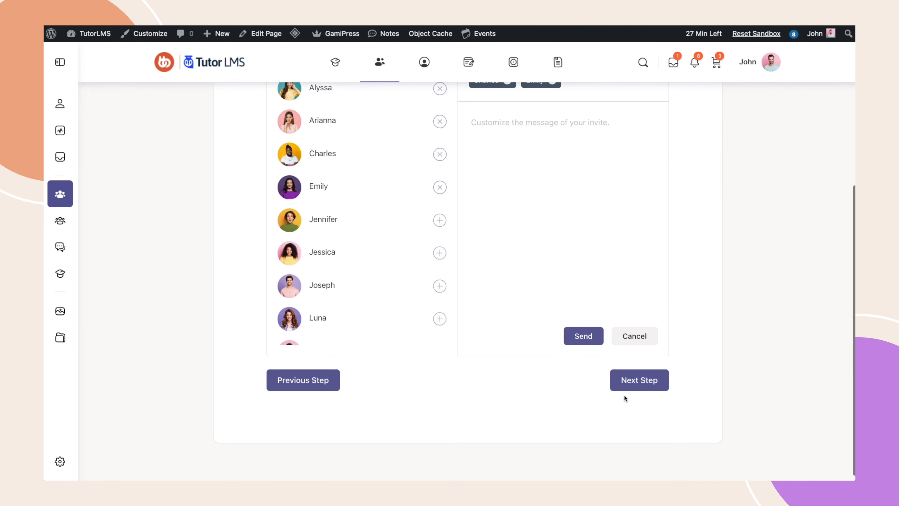
{"action": "left_click", "coordinate": [587, 336]}
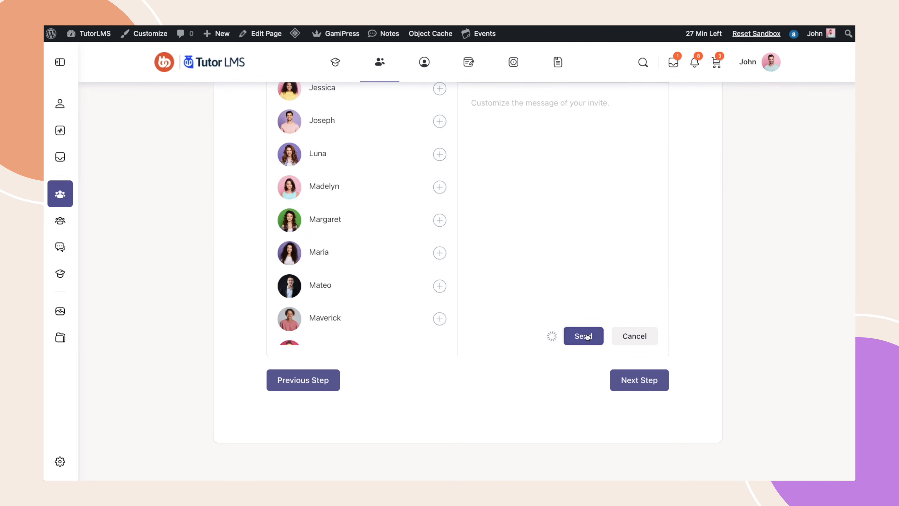
{"action": "left_click", "coordinate": [640, 381]}
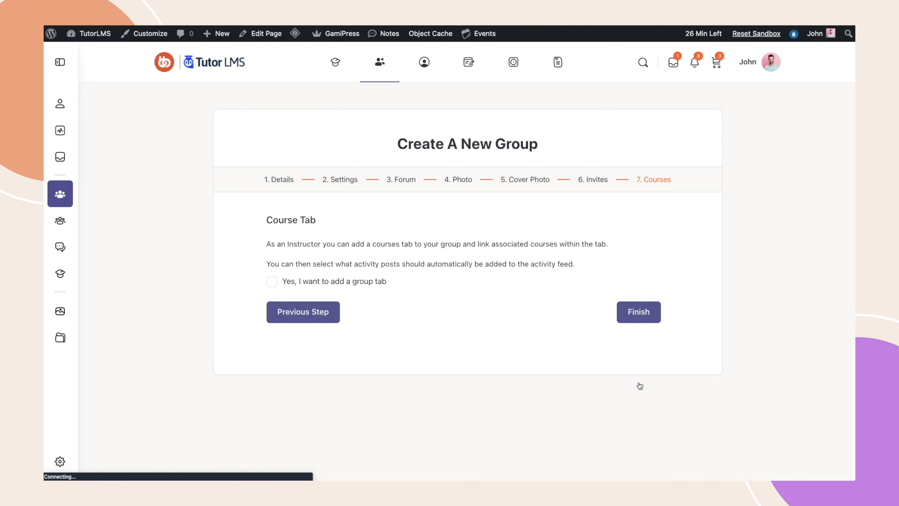
Step: Add a course tab to the group and enable all seven course activities, from course enrolment to finished quizzes
{"action": "left_click", "coordinate": [272, 282]}
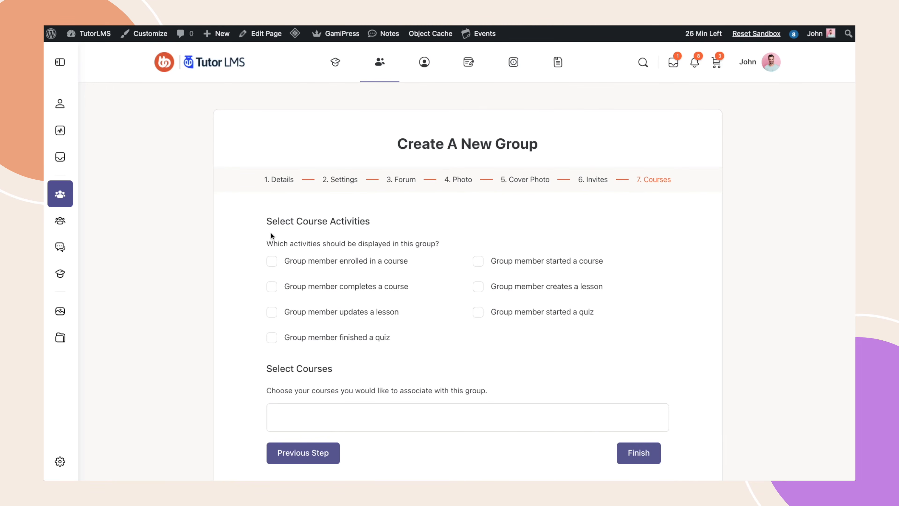
{"action": "left_click", "coordinate": [271, 261]}
{"action": "left_click", "coordinate": [272, 286]}
{"action": "left_click", "coordinate": [272, 312]}
{"action": "left_click", "coordinate": [271, 337]}
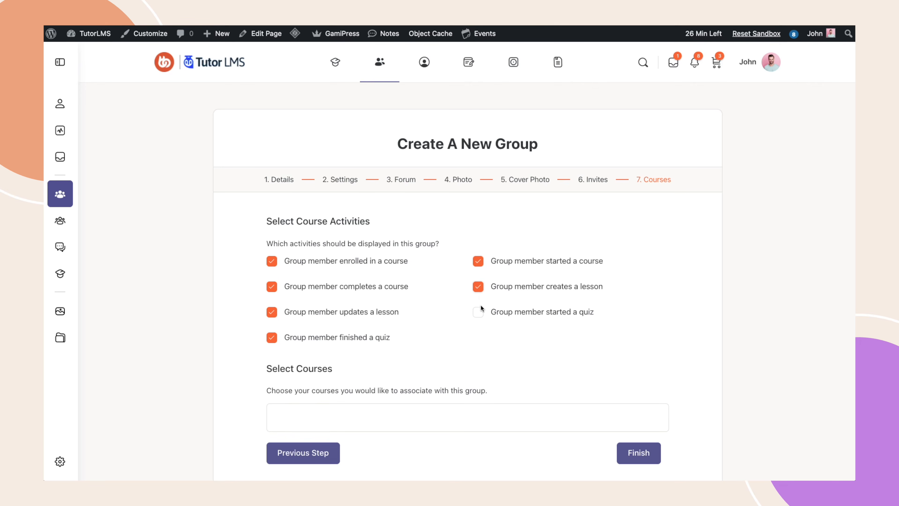
{"action": "left_click", "coordinate": [479, 312]}
Step: Associate Cybersecurity Standards, Create an Eco-Friendly House and Concepts of Computer Engineering with the group, and finish creating it
{"action": "left_click", "coordinate": [342, 412]}
{"action": "type", "text": "cyber"}
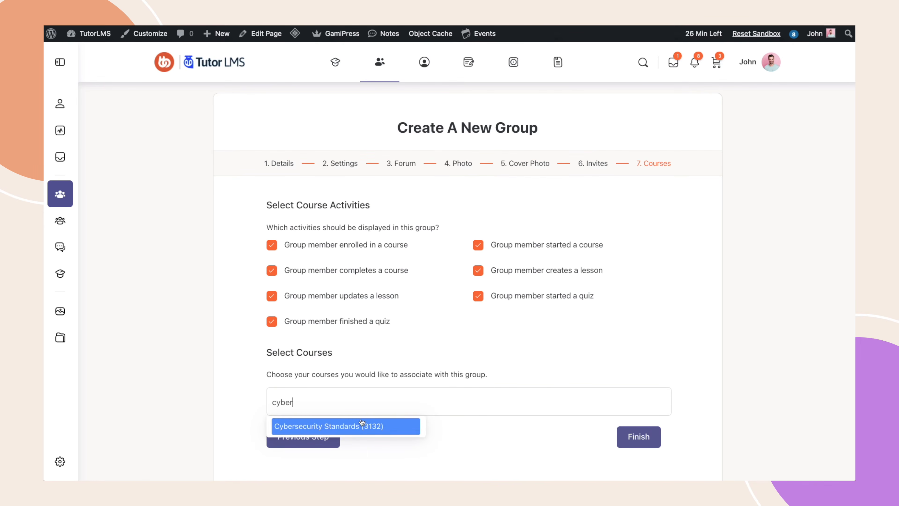
{"action": "left_click", "coordinate": [362, 423]}
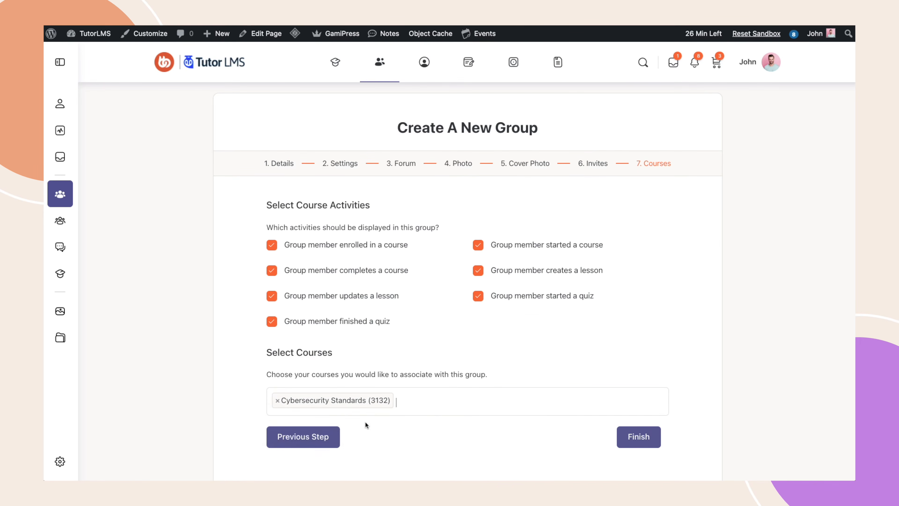
{"action": "type", "text": "co"}
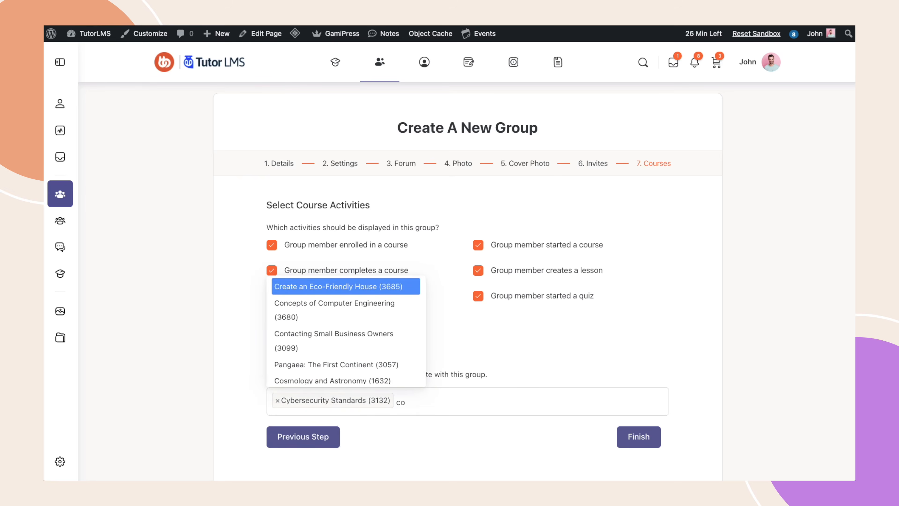
{"action": "left_click", "coordinate": [352, 292]}
{"action": "type", "text": "com"}
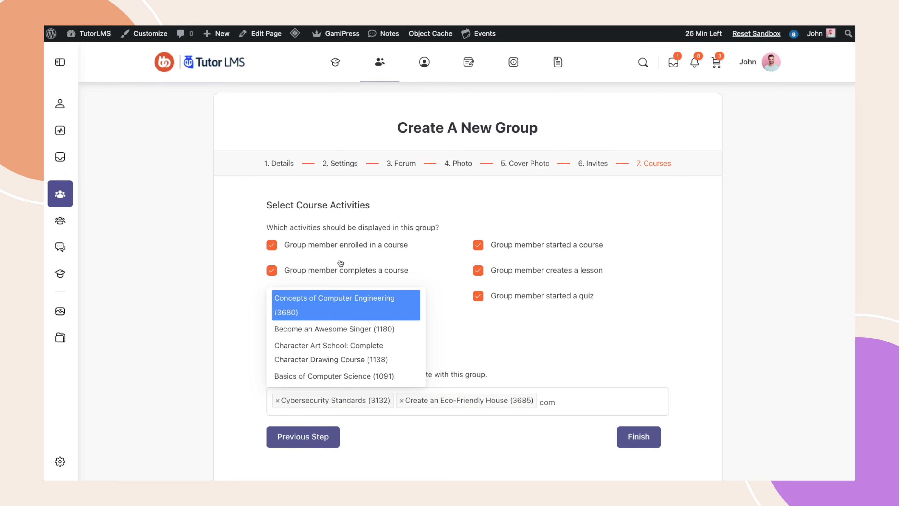
{"action": "left_click", "coordinate": [350, 299]}
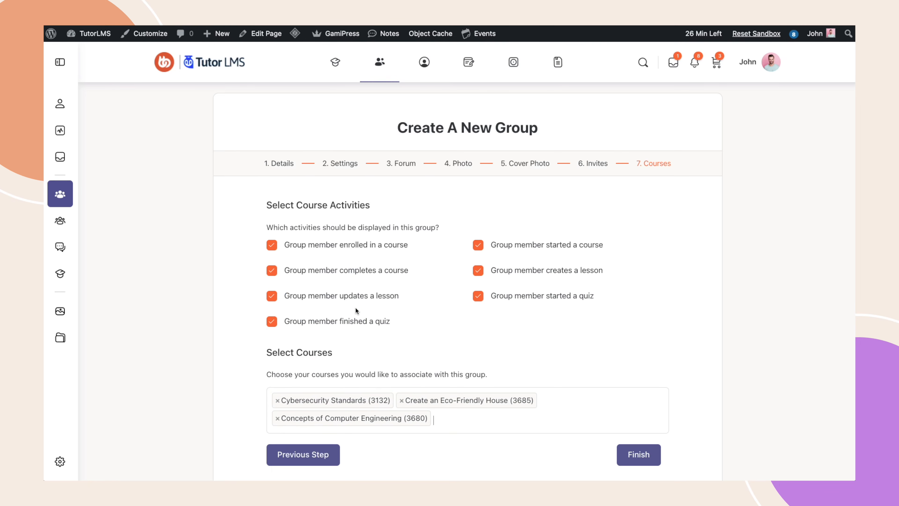
{"action": "left_click", "coordinate": [642, 456]}
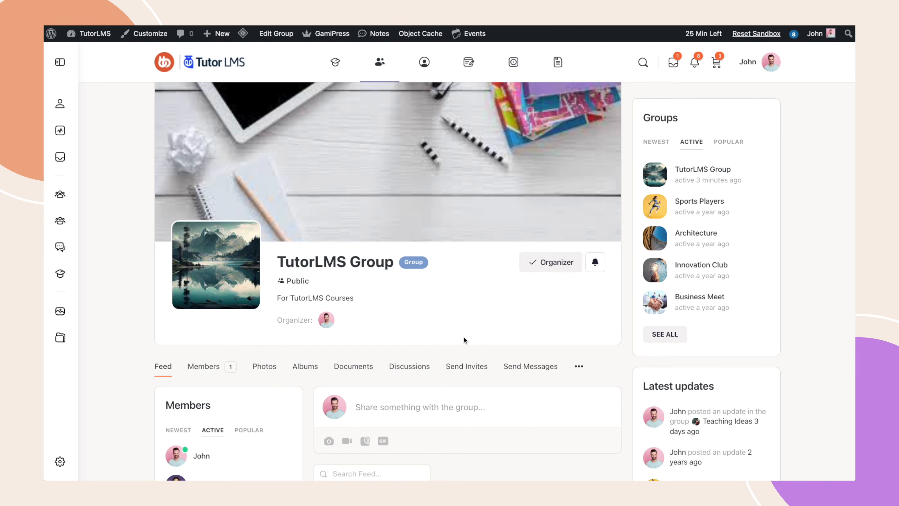
Step: Examine the courses linked to the new TutorLMS Group on its Courses page
{"action": "left_click", "coordinate": [579, 366]}
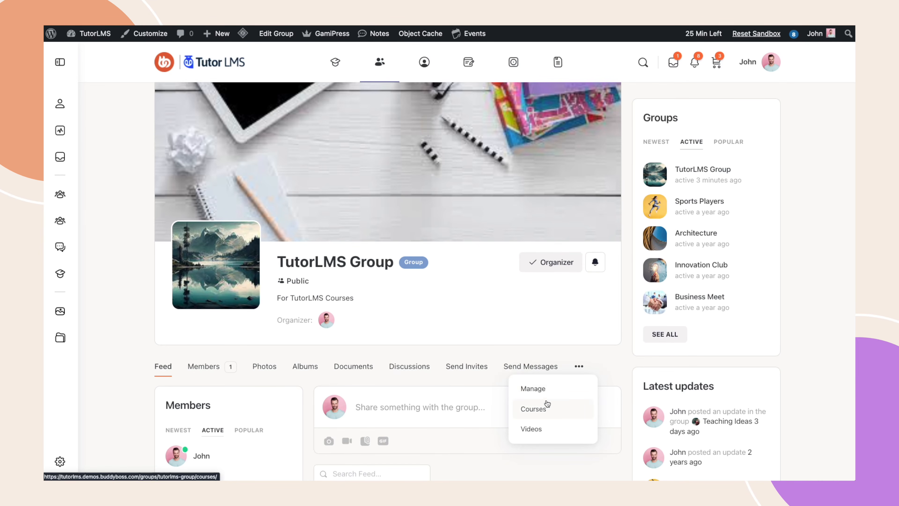
{"action": "left_click", "coordinate": [546, 408]}
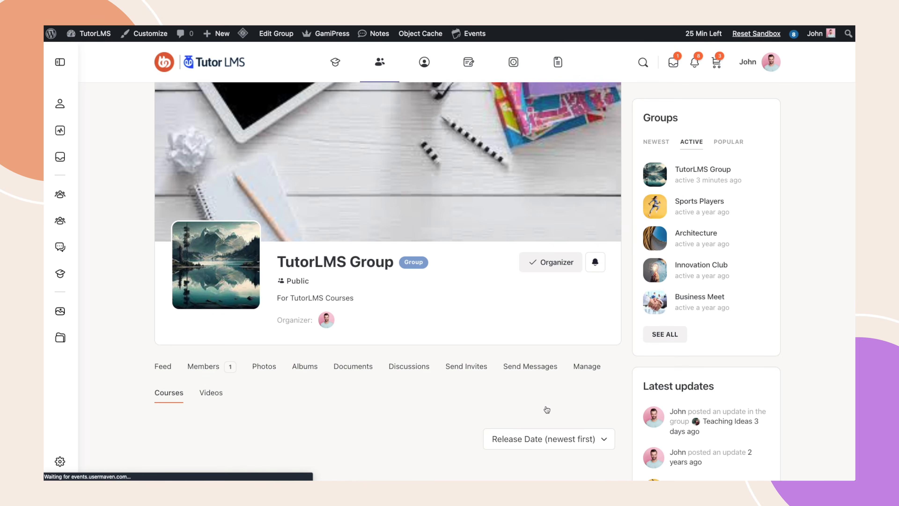
{"action": "scroll", "coordinate": [545, 408], "scroll_direction": "down", "scroll_amount": 7}
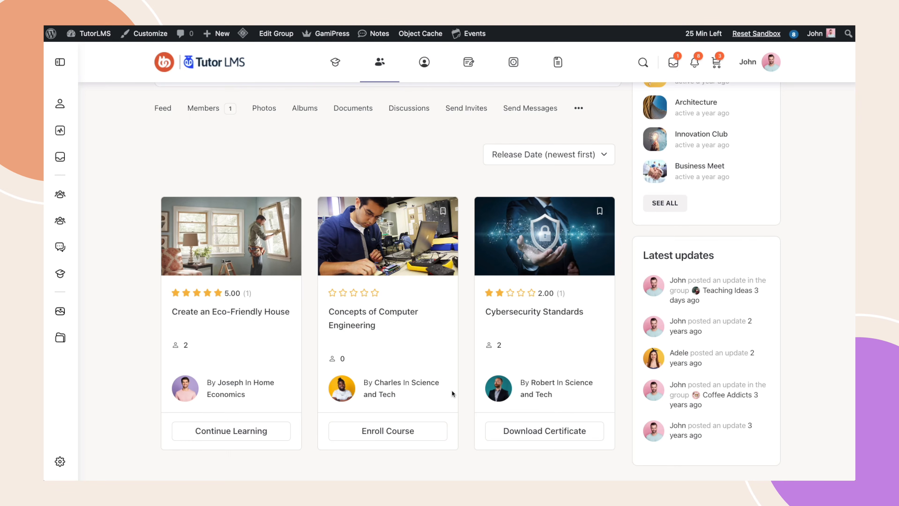
Step: Open the group's course management settings and remove Cybersecurity Standards from its associated courses
{"action": "left_click", "coordinate": [578, 108]}
{"action": "left_click", "coordinate": [531, 130]}
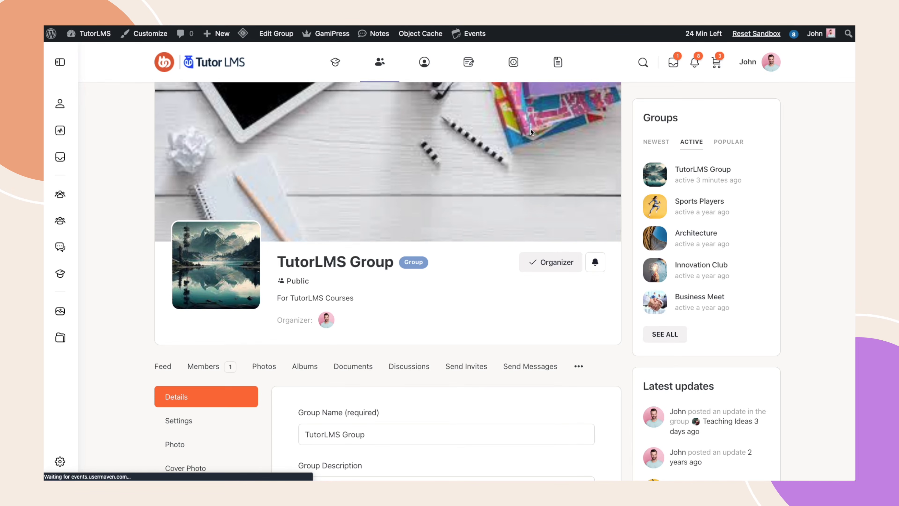
{"action": "scroll", "coordinate": [237, 387], "scroll_direction": "down", "scroll_amount": 6}
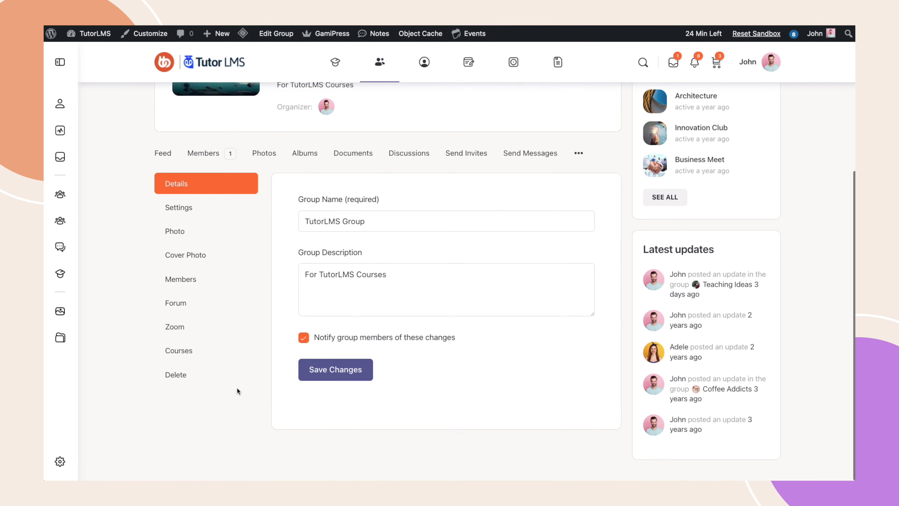
{"action": "left_click", "coordinate": [189, 352]}
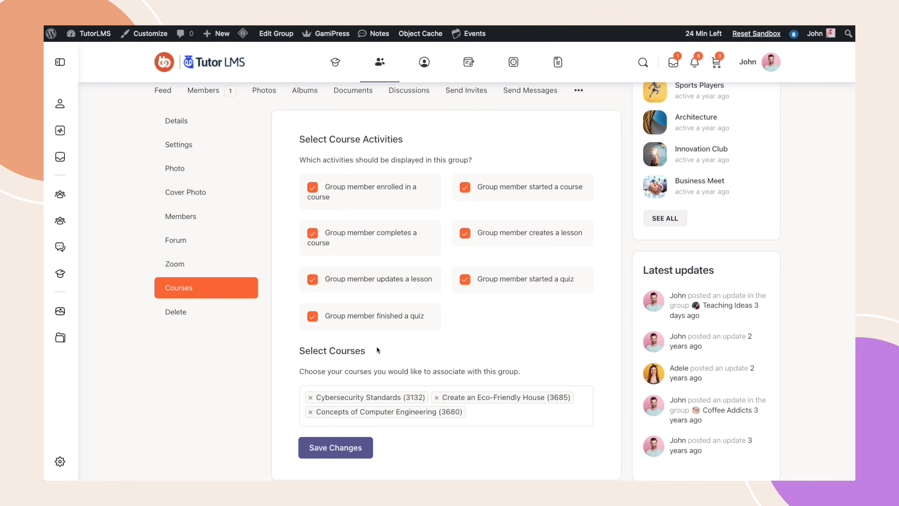
{"action": "left_click", "coordinate": [310, 398]}
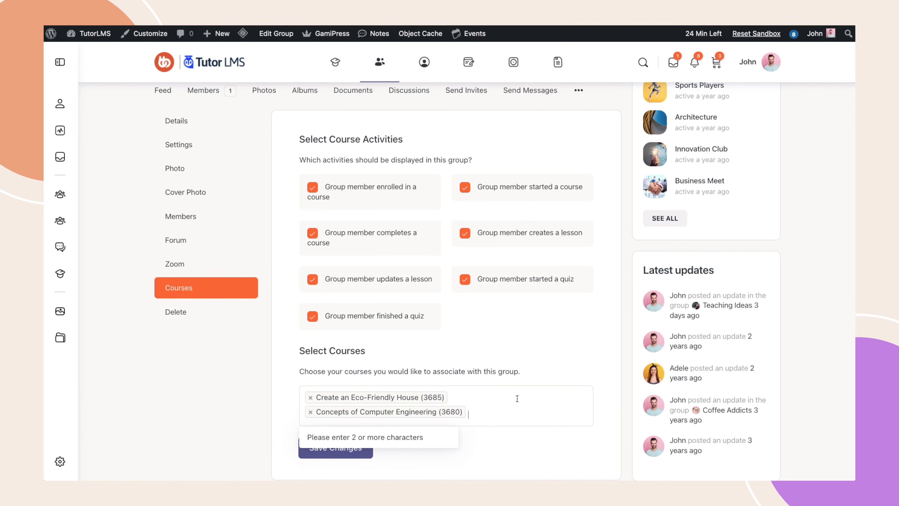
{"action": "left_click", "coordinate": [530, 406]}
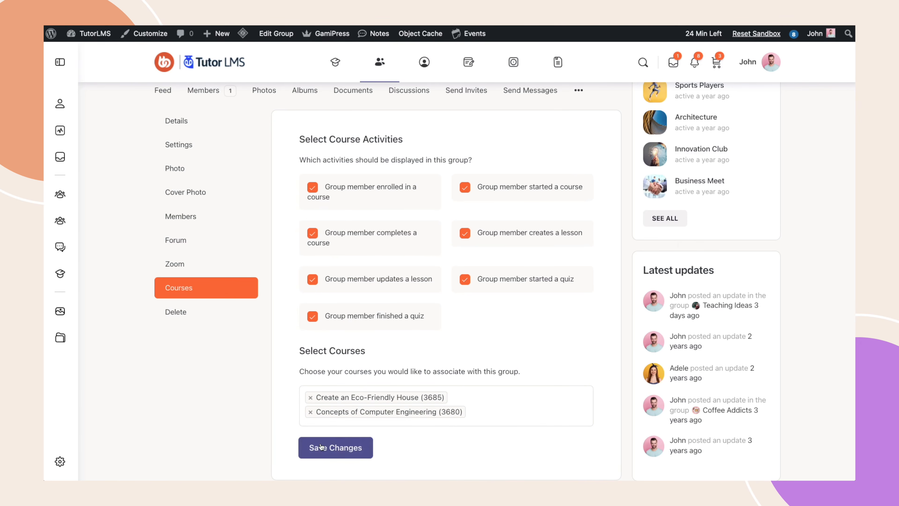